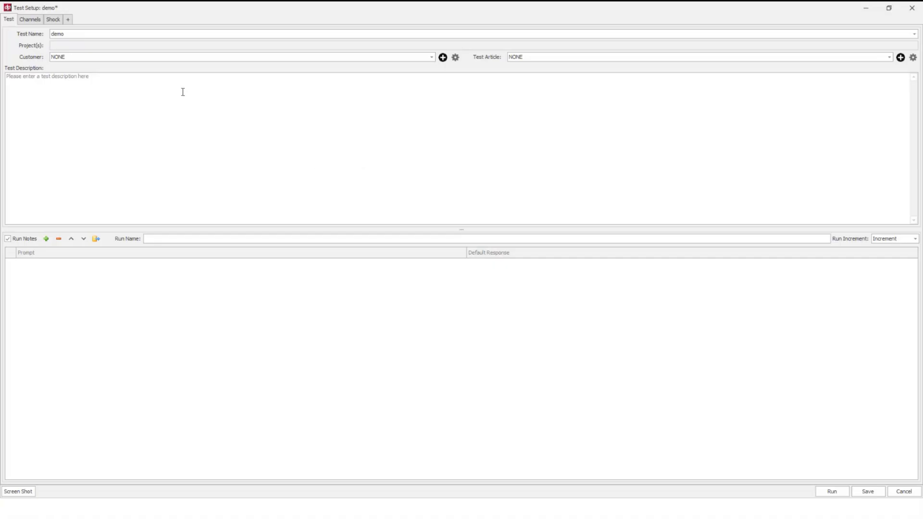
Step: Deselect input channel 2 and read the TEDS sensor data for channel 1 with its sensor class set to TEDS
left_click(22, 20)
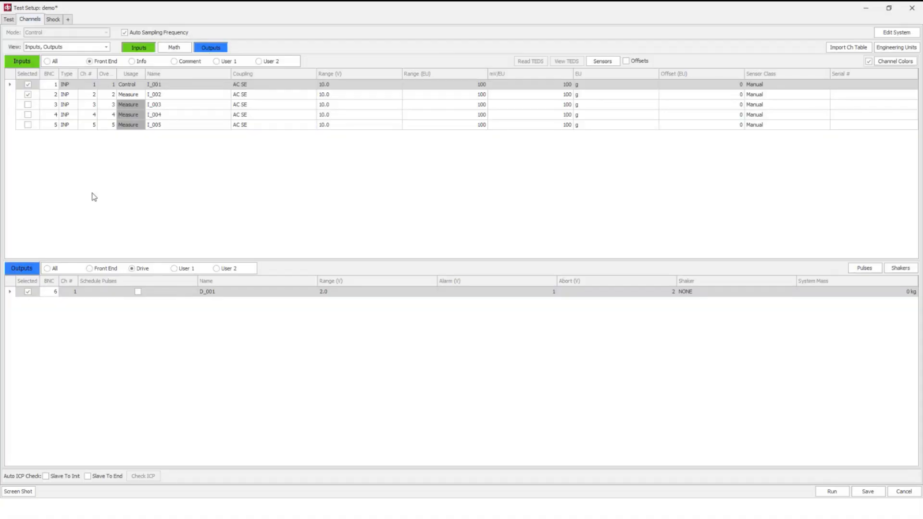
left_click(28, 94)
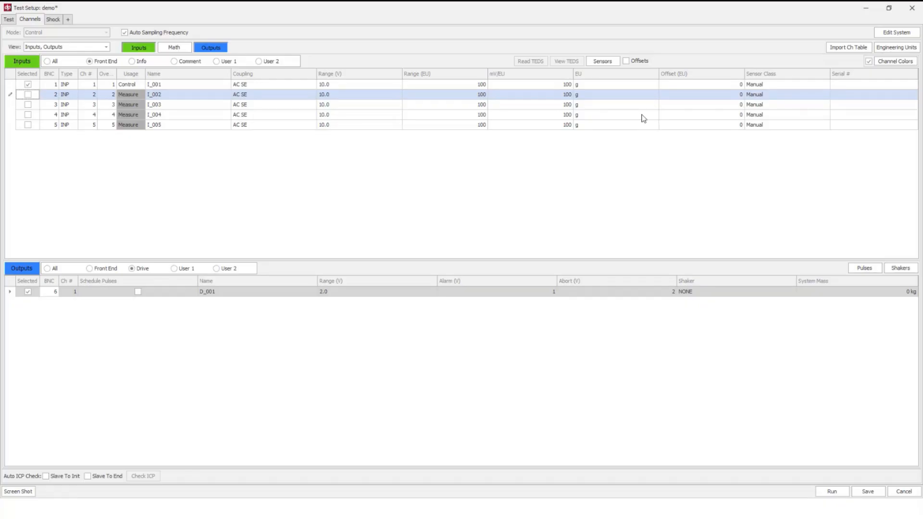
left_click(786, 85)
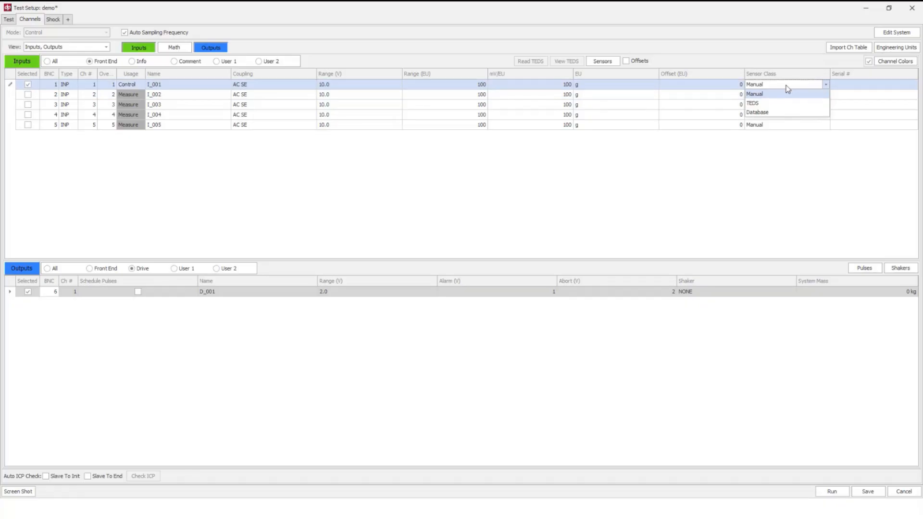
left_click(765, 104)
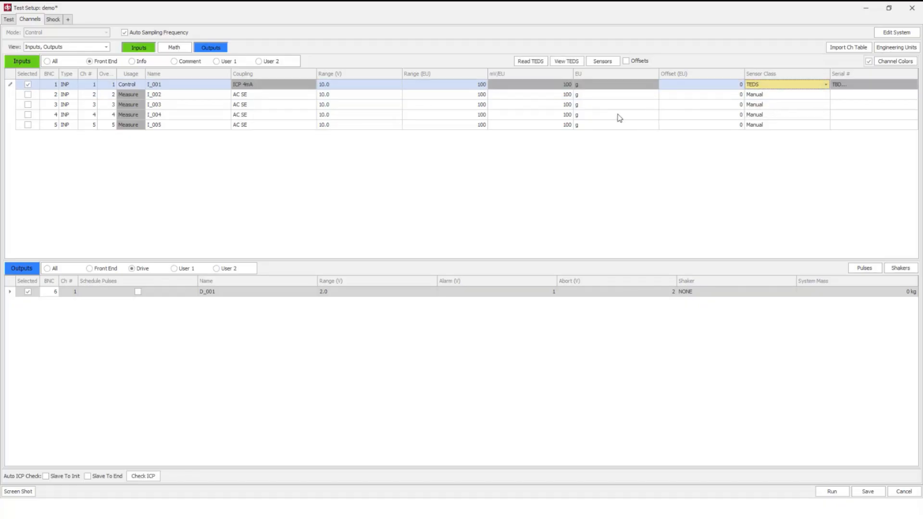
left_click(525, 61)
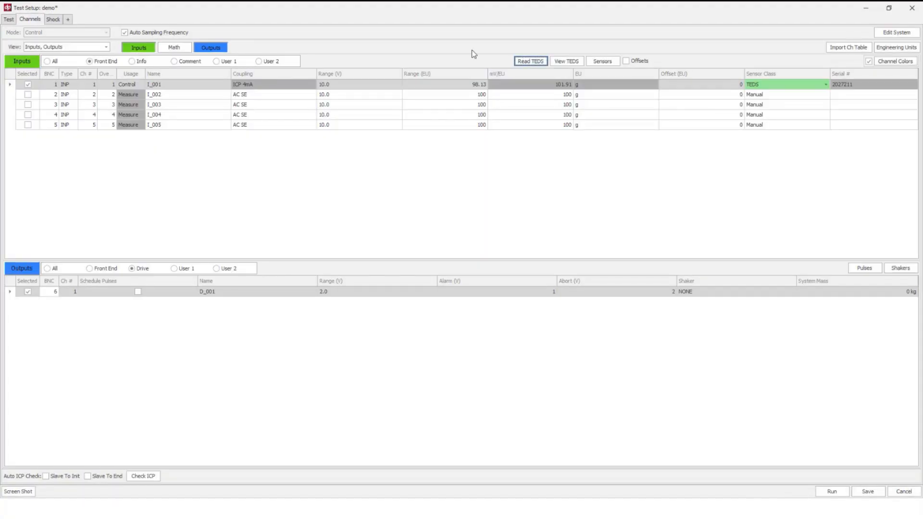
Step: Assign the GW-V4/PA30E shaker to the drive output D_001
left_click(52, 19)
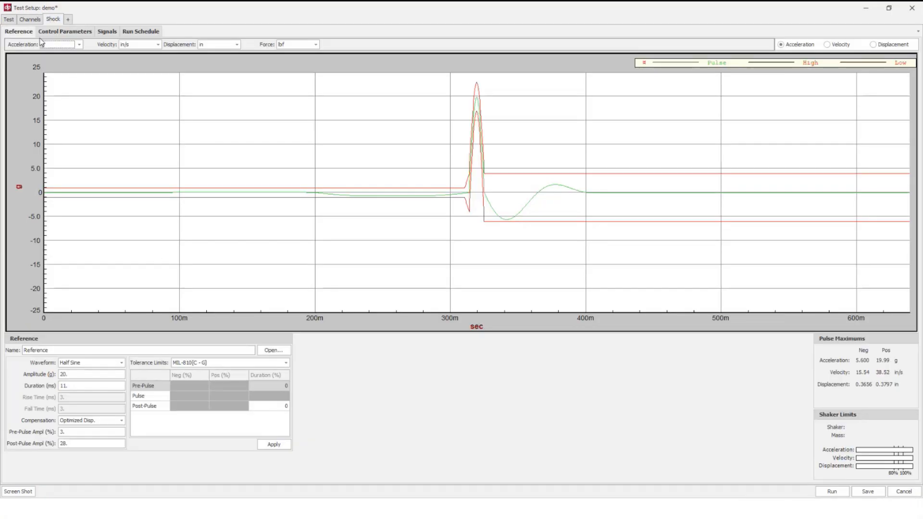
left_click(30, 20)
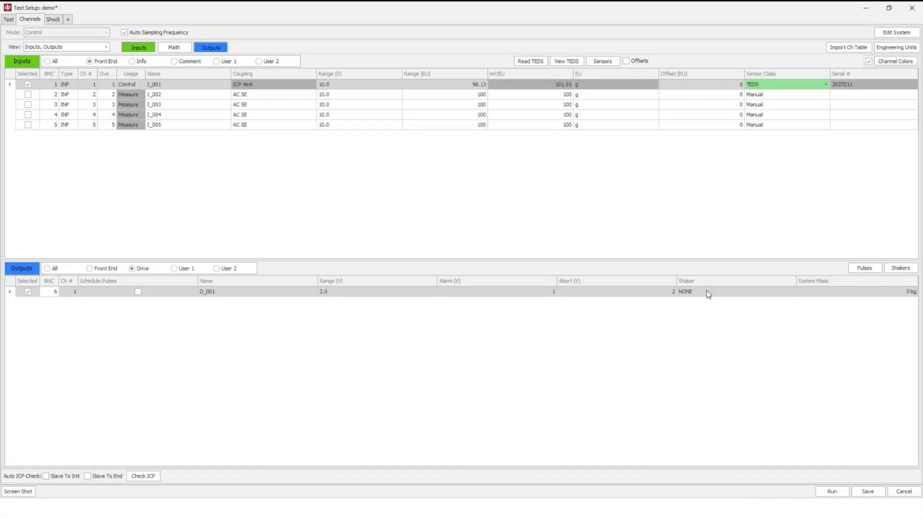
left_click(709, 293)
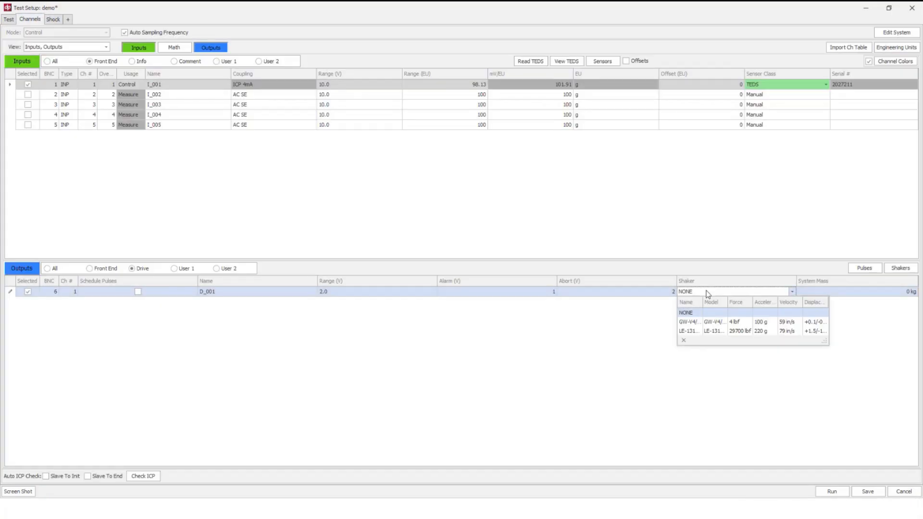
left_click(693, 323)
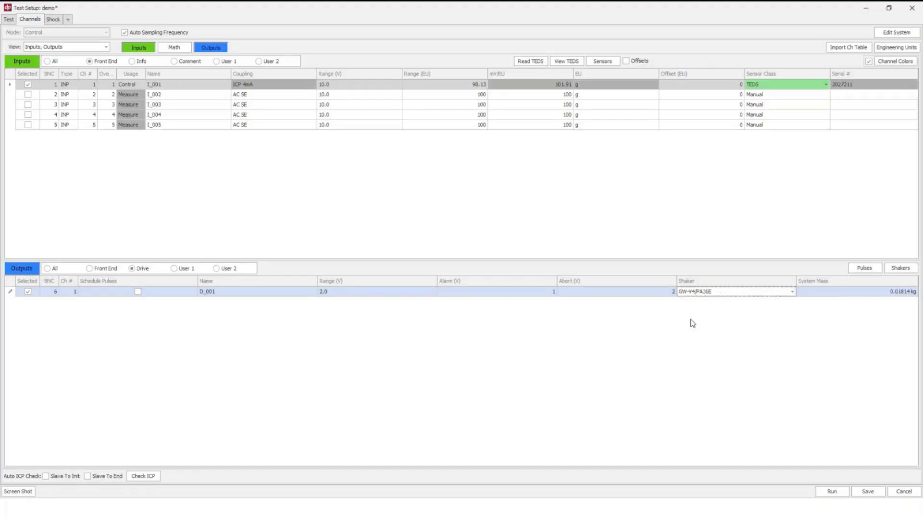
Step: Set the DUT mass to 0.064 kg in the system mass of the drive output
left_click(900, 297)
left_click(866, 338)
type(".")
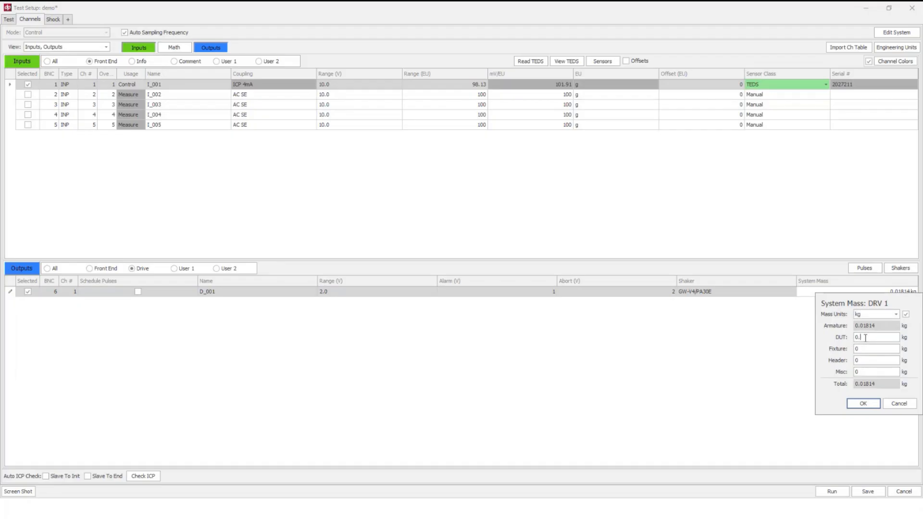
type("0")
type("064")
left_click(854, 405)
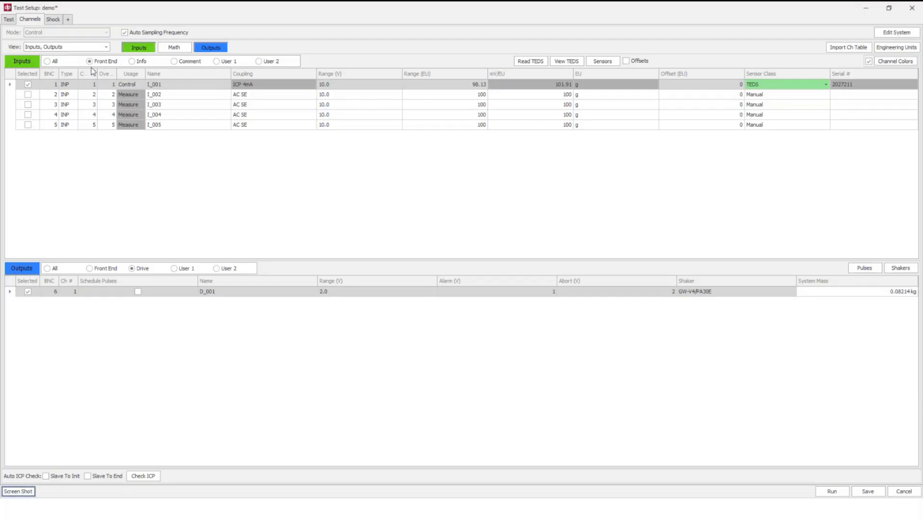
Step: Examine the shock reference pulse as velocity and displacement curves and return to the acceleration view
left_click(55, 22)
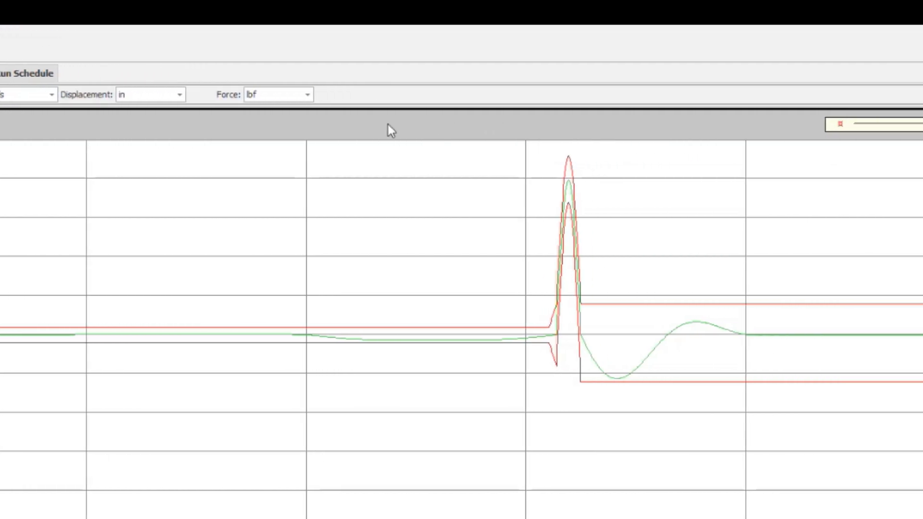
left_click(768, 95)
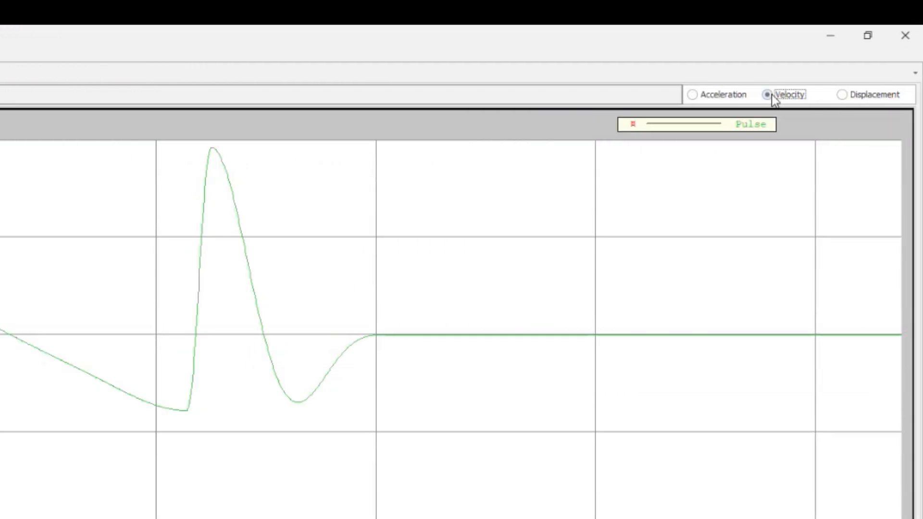
left_click(864, 99)
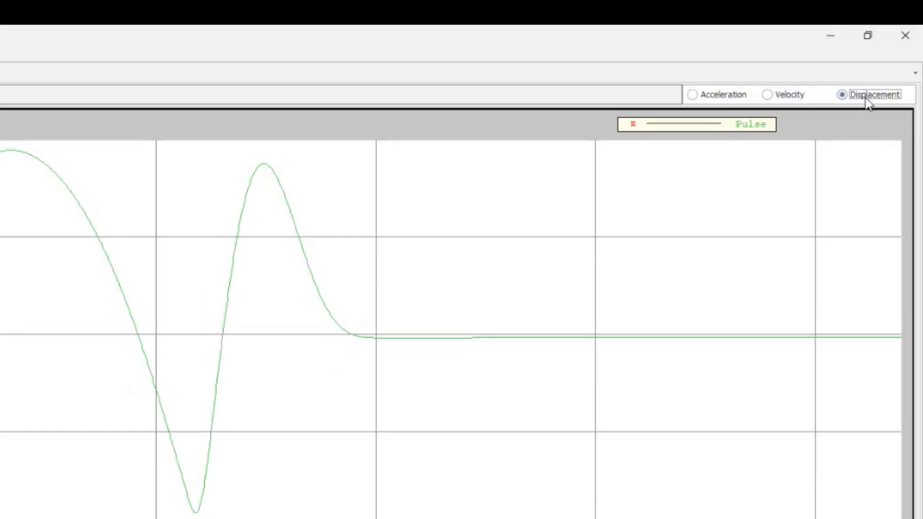
left_click(727, 96)
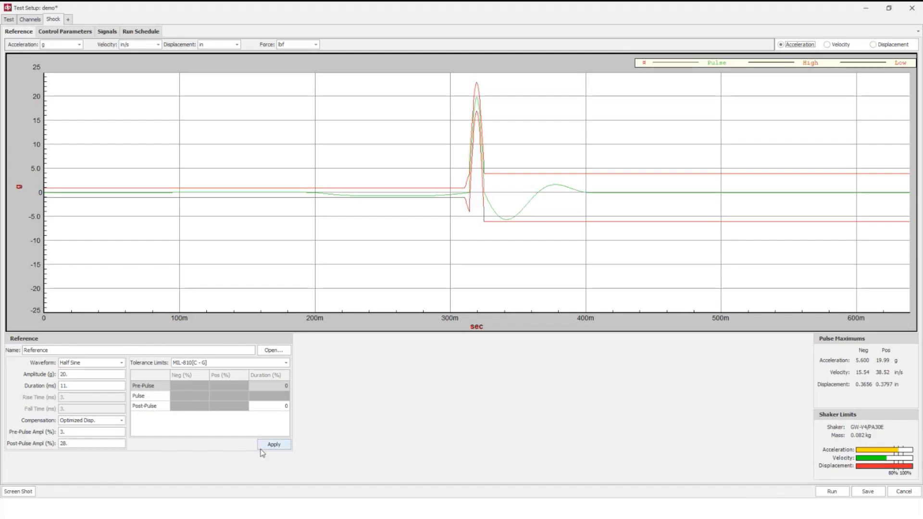
Step: Switch the reference waveform to External File and examine the source options for importing a profile
left_click(96, 364)
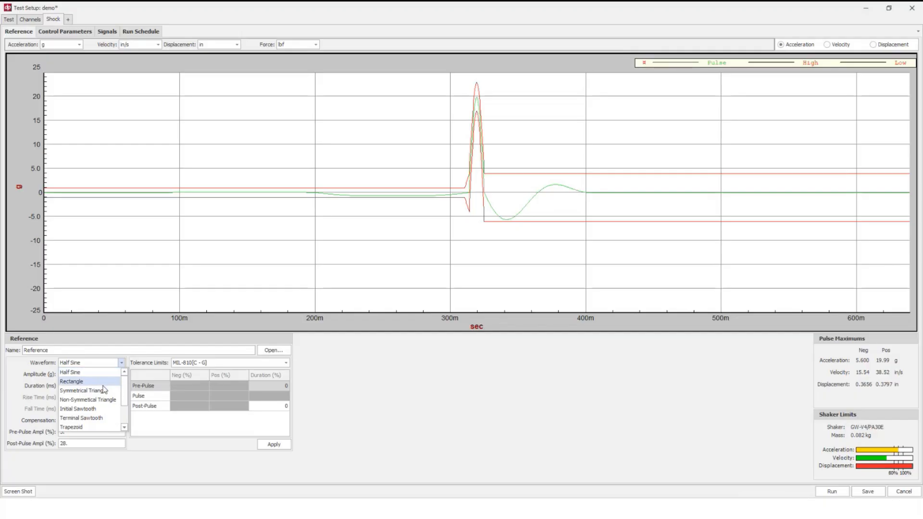
left_click_drag(125, 383, 124, 412)
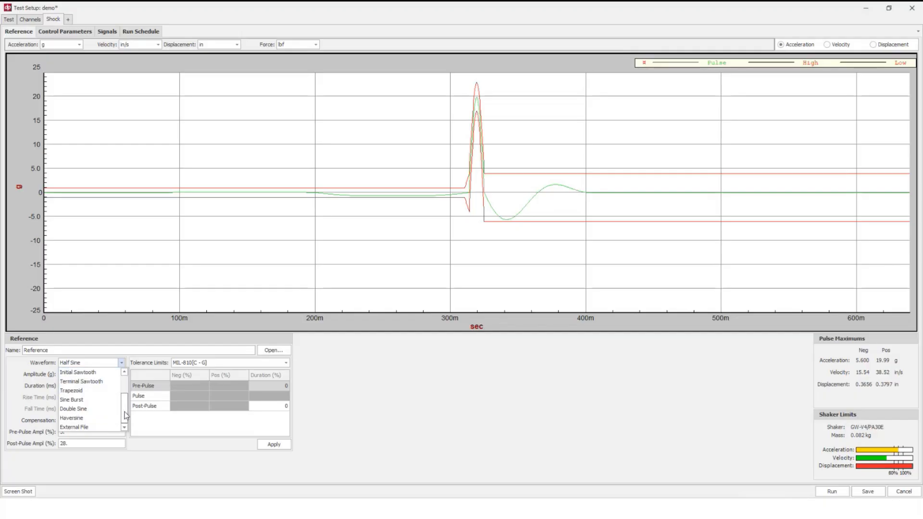
left_click(100, 427)
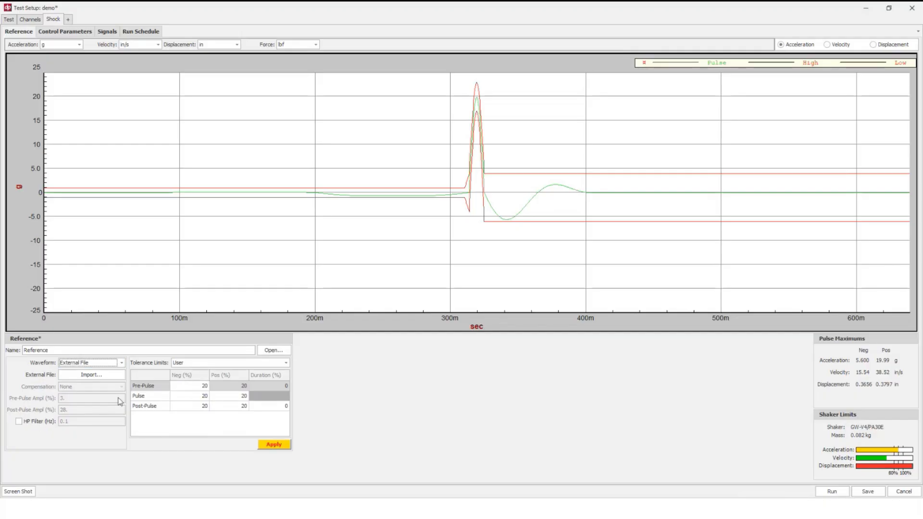
left_click(91, 375)
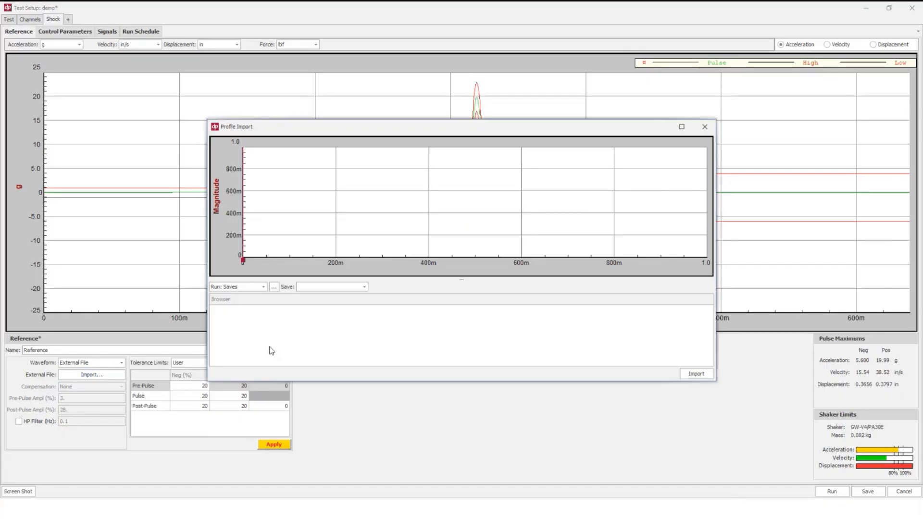
left_click(253, 288)
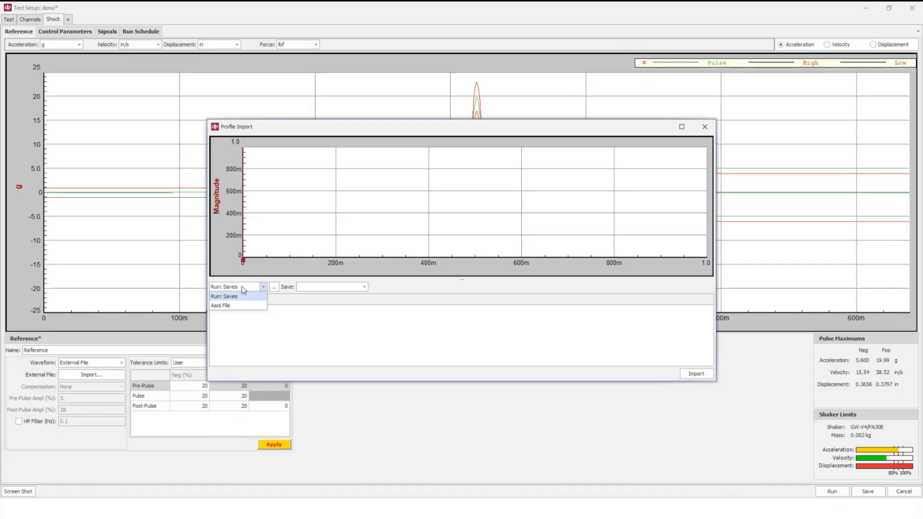
left_click(243, 290)
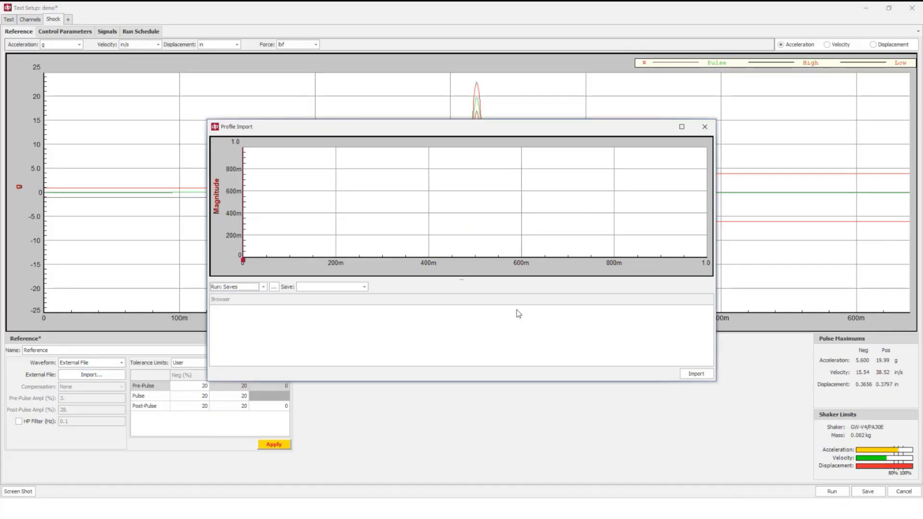
left_click(705, 128)
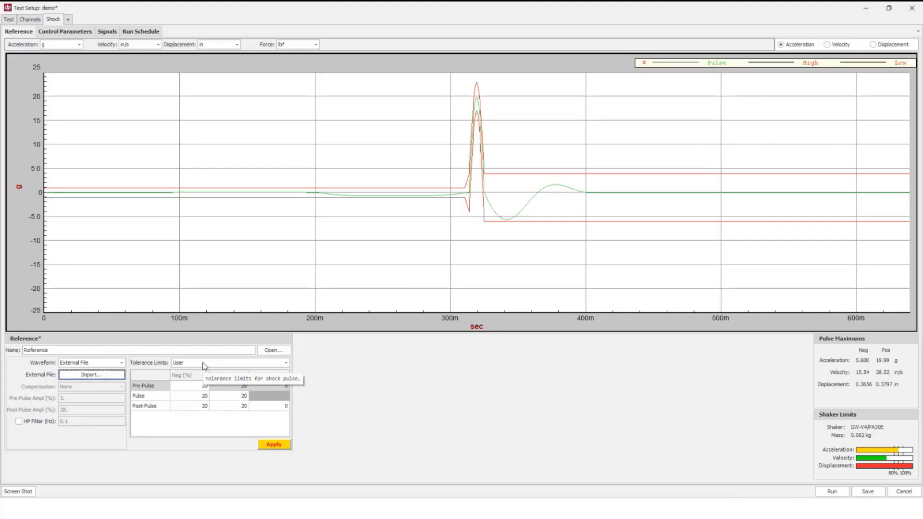
Step: Define and apply a Half Sine reference pulse with an amplitude of 6 g and a duration of 5 ms
left_click(93, 364)
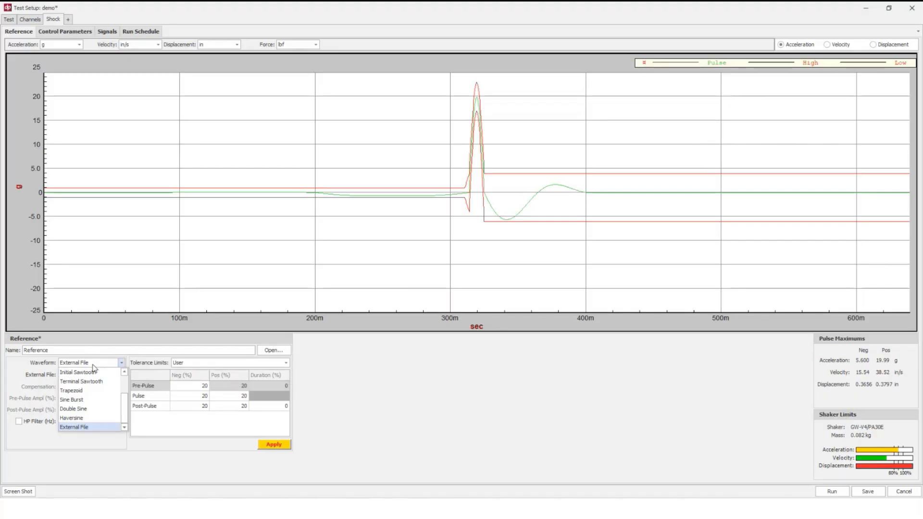
scroll(89, 390, "up", 5)
left_click(75, 374)
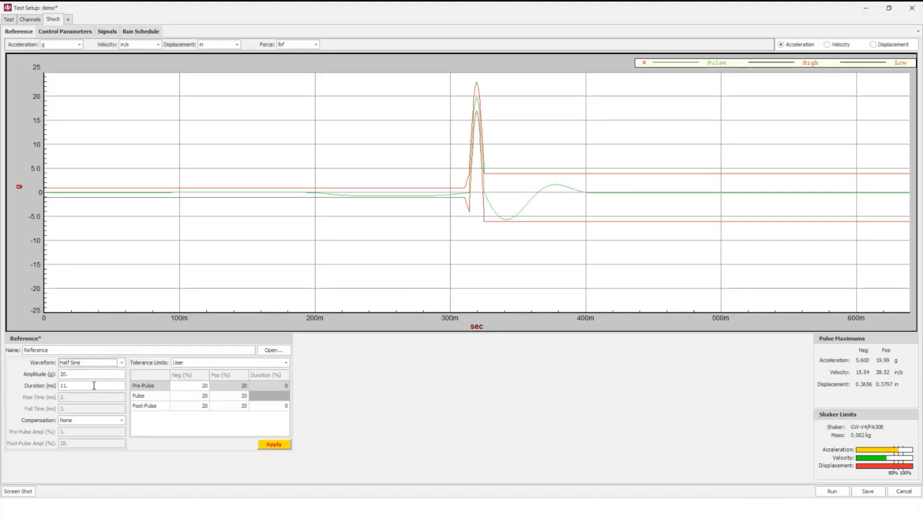
double_click(75, 374)
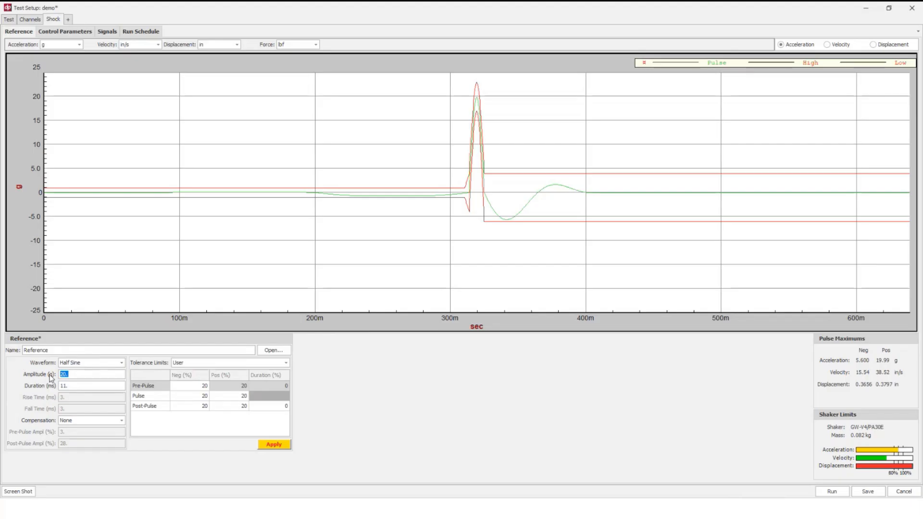
type("6.")
key("Tab")
type("5")
left_click(271, 446)
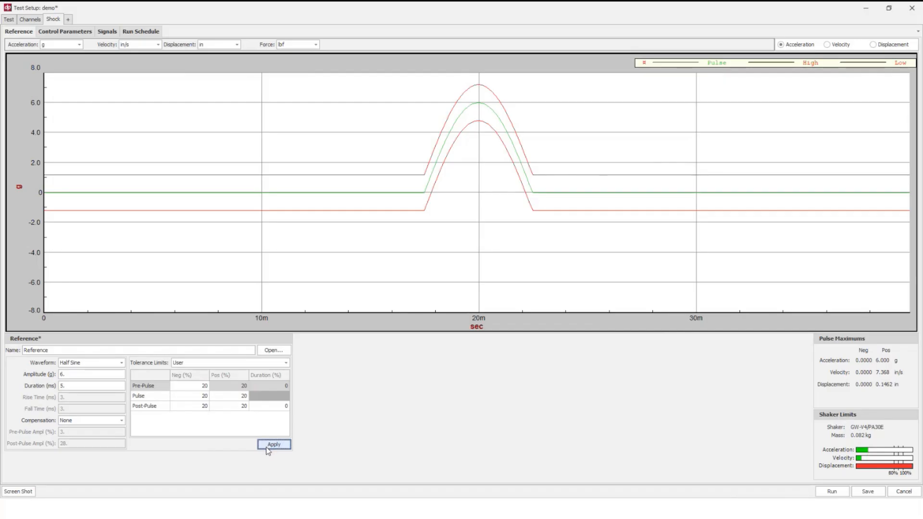
Step: Check the velocity and displacement curves of the uncompensated 6 g pulse and return to acceleration
left_click(835, 45)
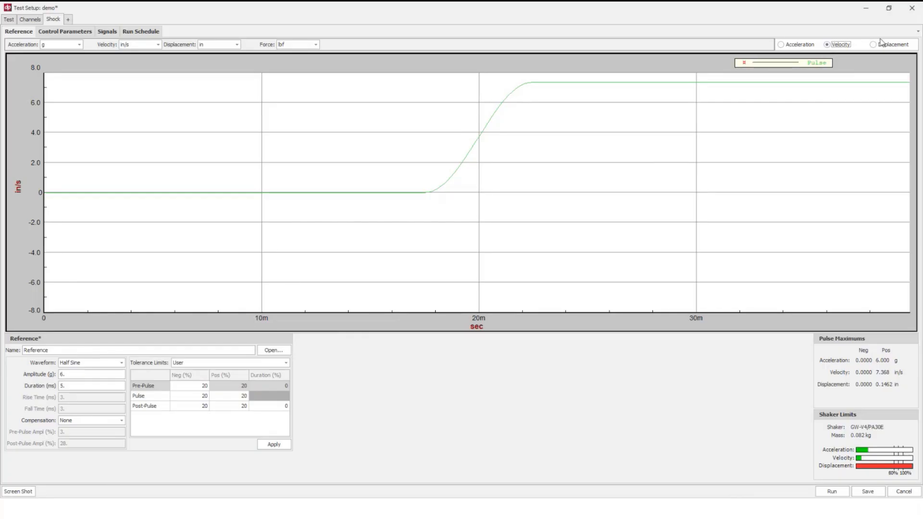
left_click(900, 46)
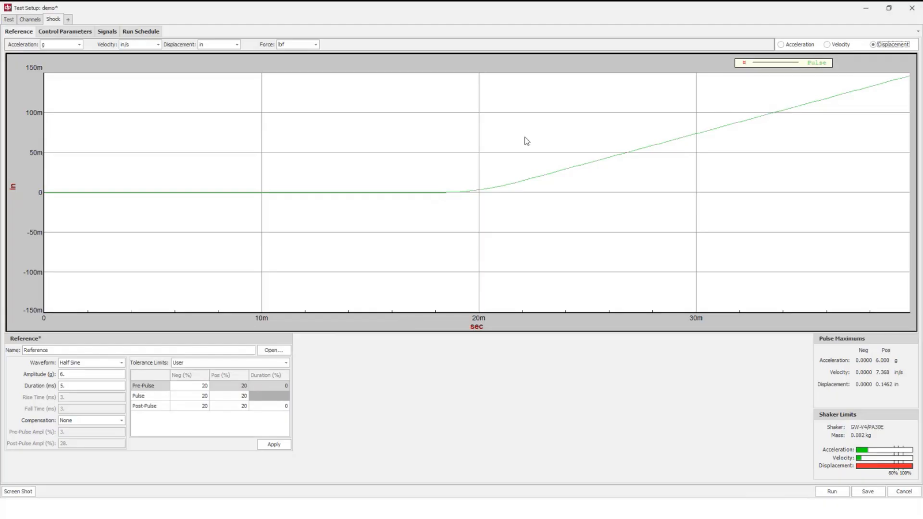
left_click(801, 45)
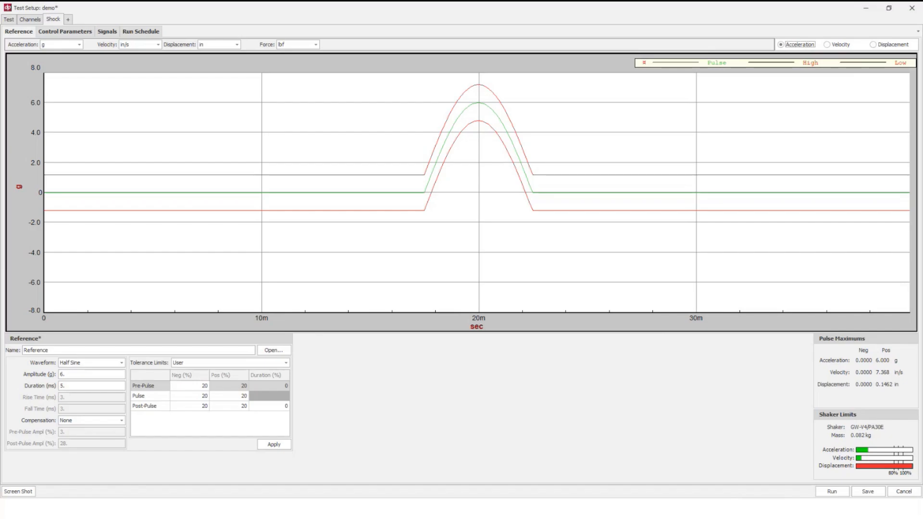
Step: Apply Minimum Disp. B compensation to the reference pulse with a post-pulse amplitude of 15 %
left_click(82, 421)
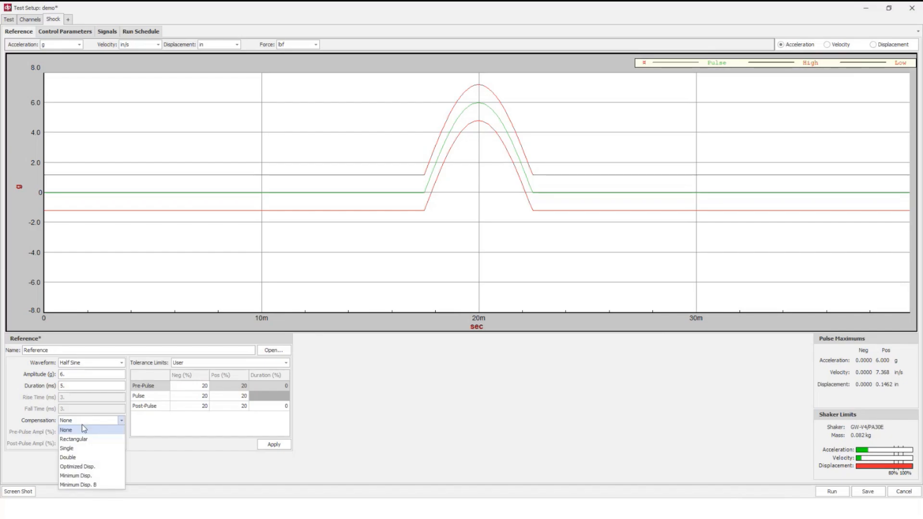
left_click(96, 486)
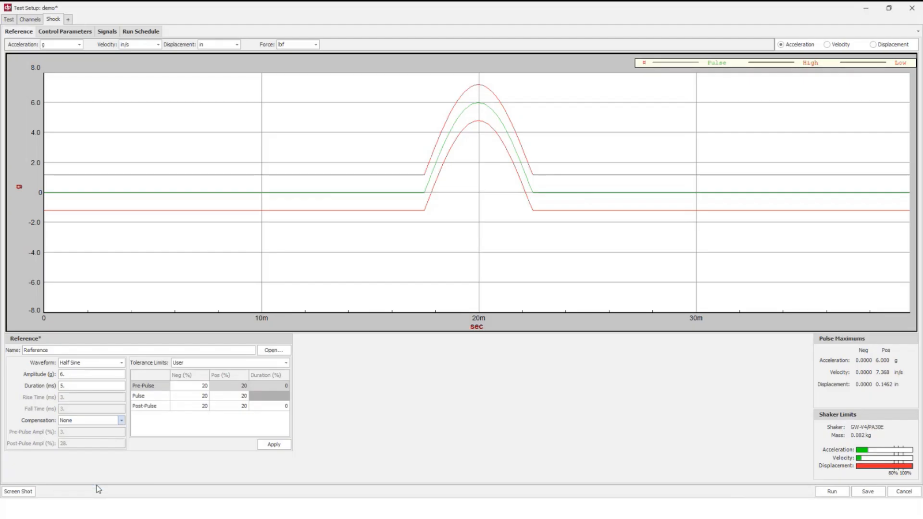
left_click_drag(74, 445, 57, 444)
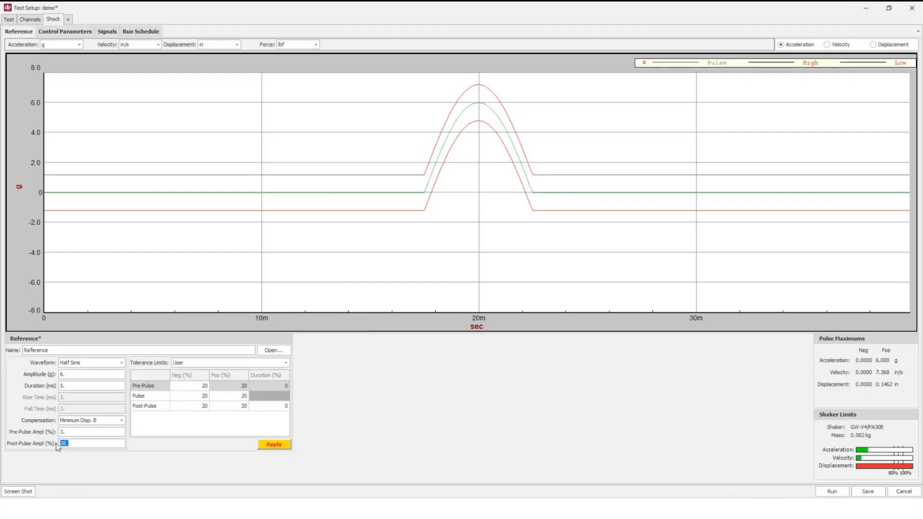
type("15")
left_click(270, 445)
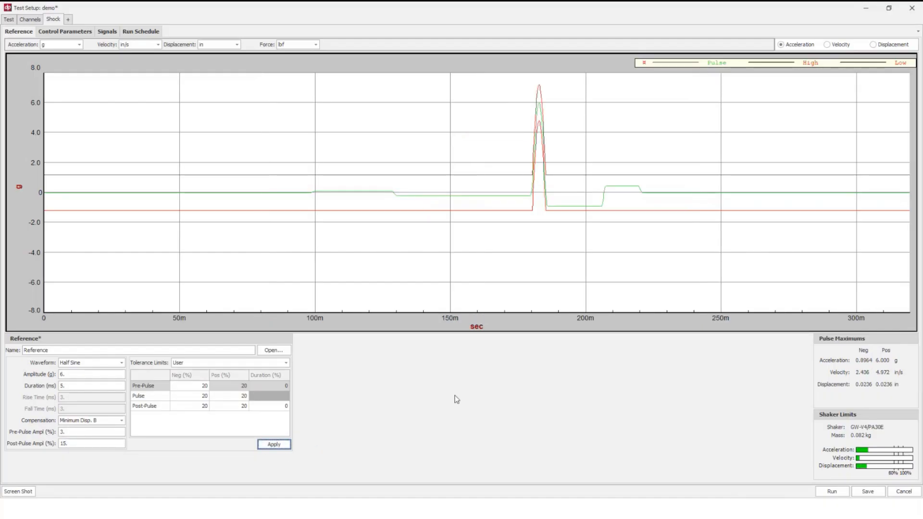
Step: Apply the MIL-810[C - G] tolerance limits to the reference pulse
left_click(201, 364)
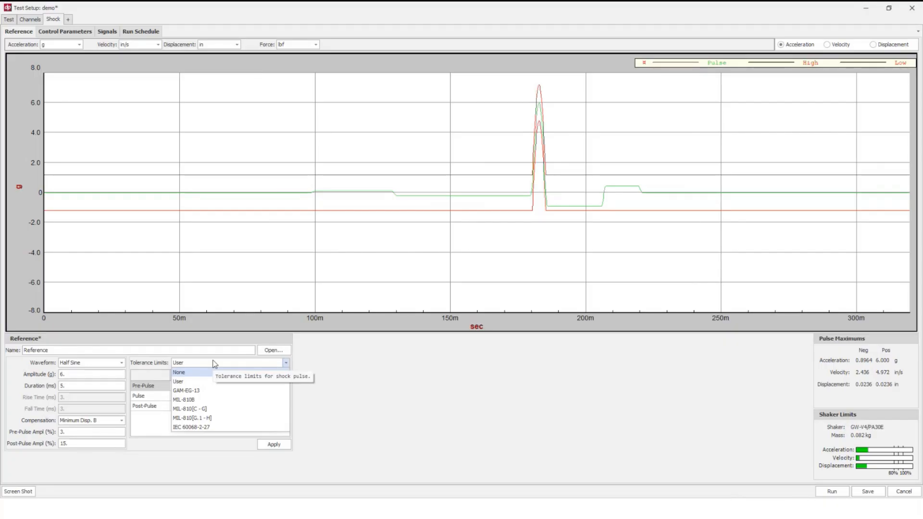
left_click(206, 410)
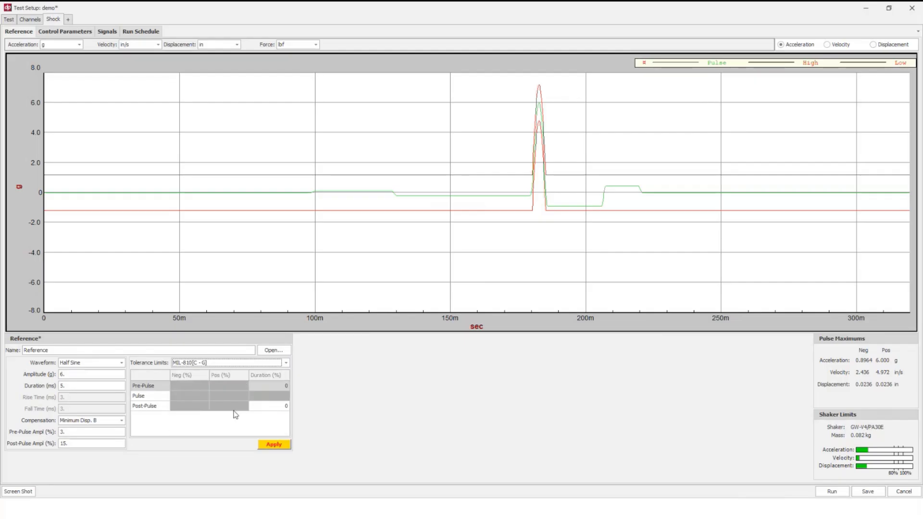
left_click(273, 445)
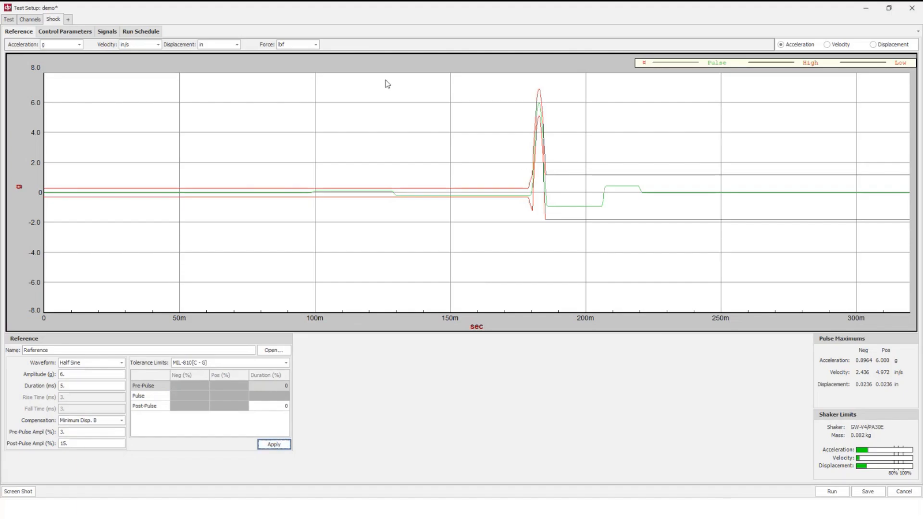
Step: In the control parameters, toggle Auto-Fill from Reference off and back on, and enable skipping the stop switch test at startup
left_click(62, 35)
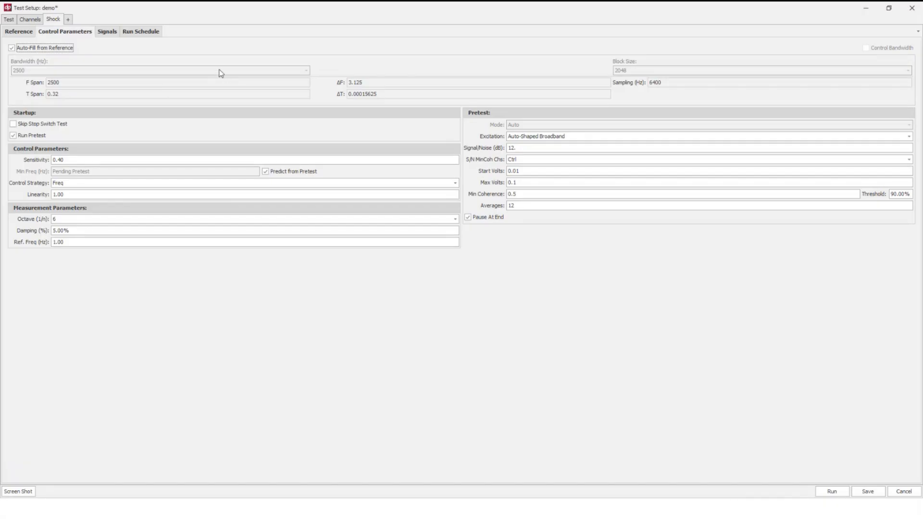
left_click(62, 48)
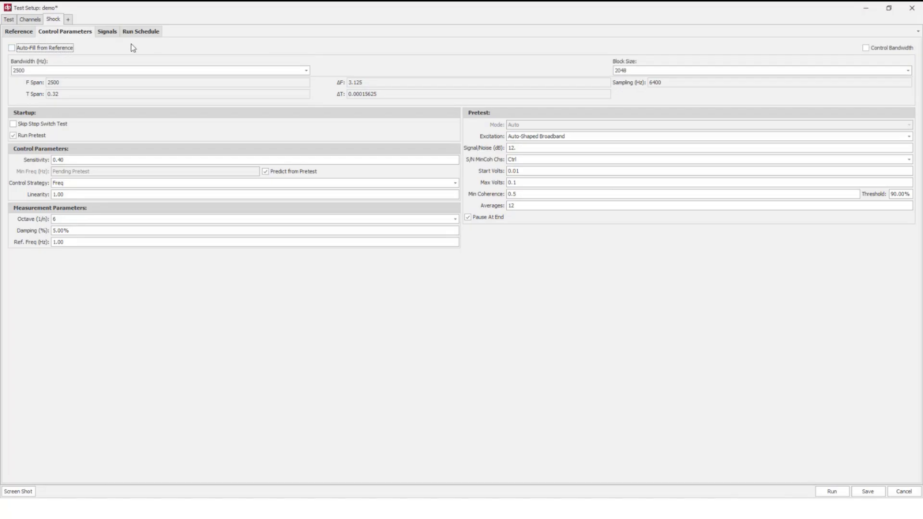
left_click(43, 48)
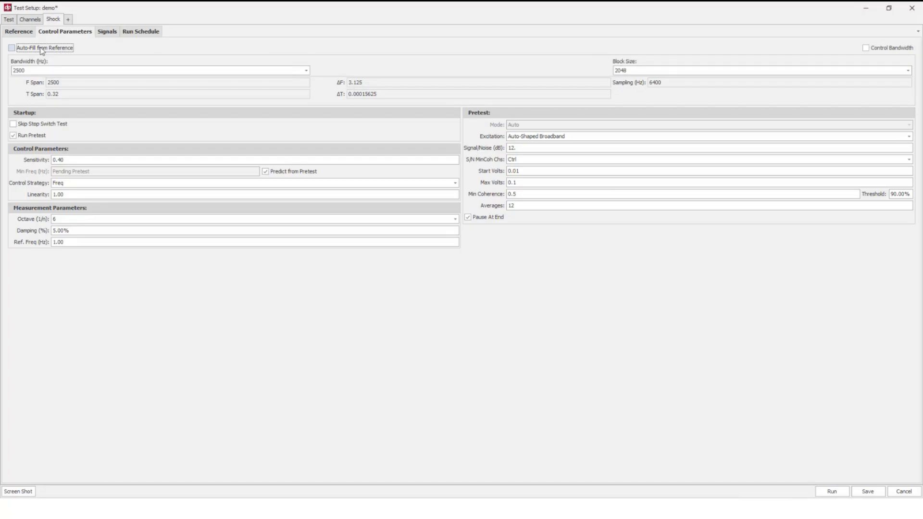
left_click(42, 127)
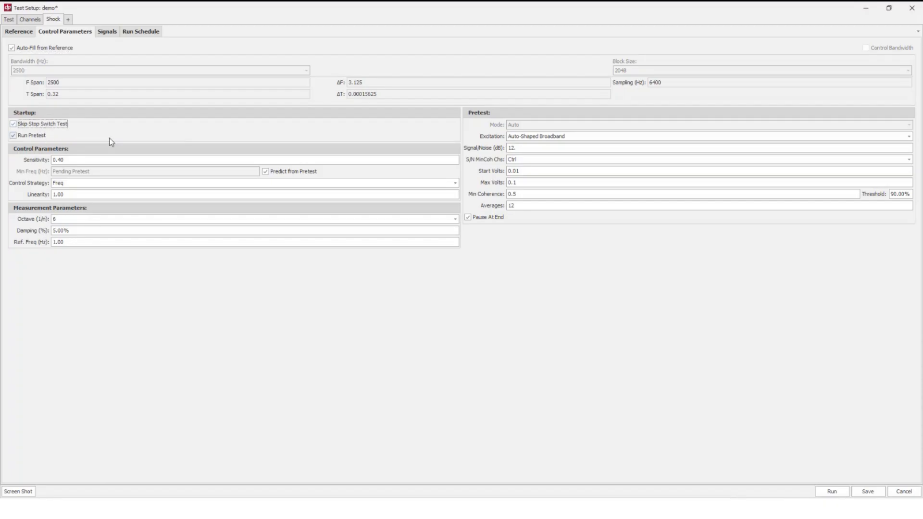
Step: Check the control sensitivity and the available control strategies, keeping the Freq strategy
left_click(87, 160)
left_click(93, 183)
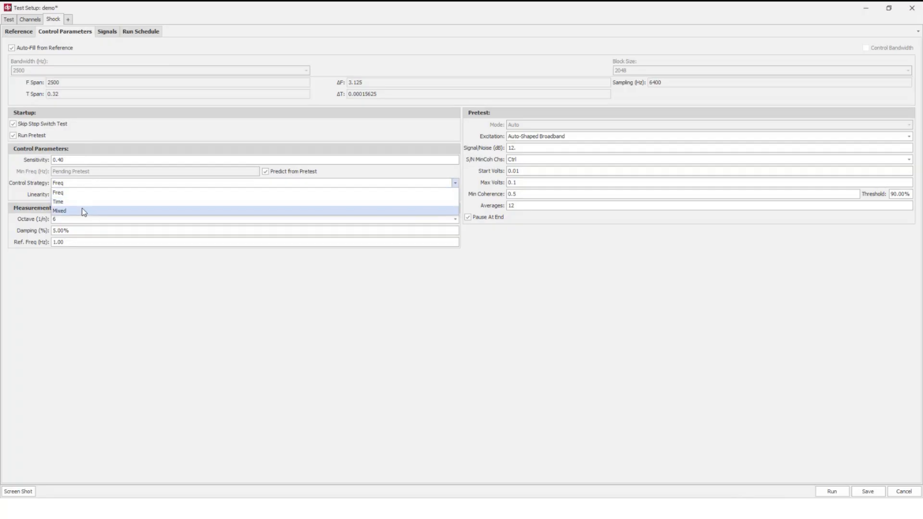
left_click(77, 193)
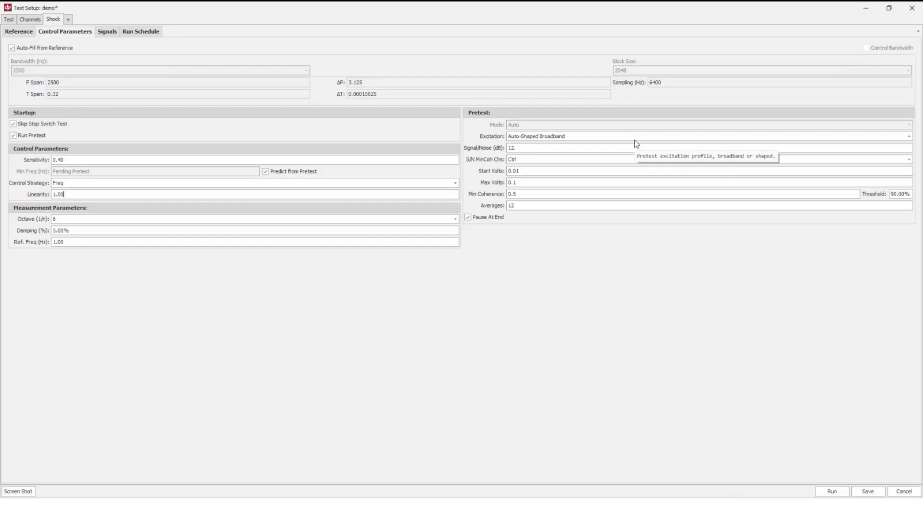
Step: Review the signals selection and set the 0 dB stage of the run schedule to manual
left_click(102, 32)
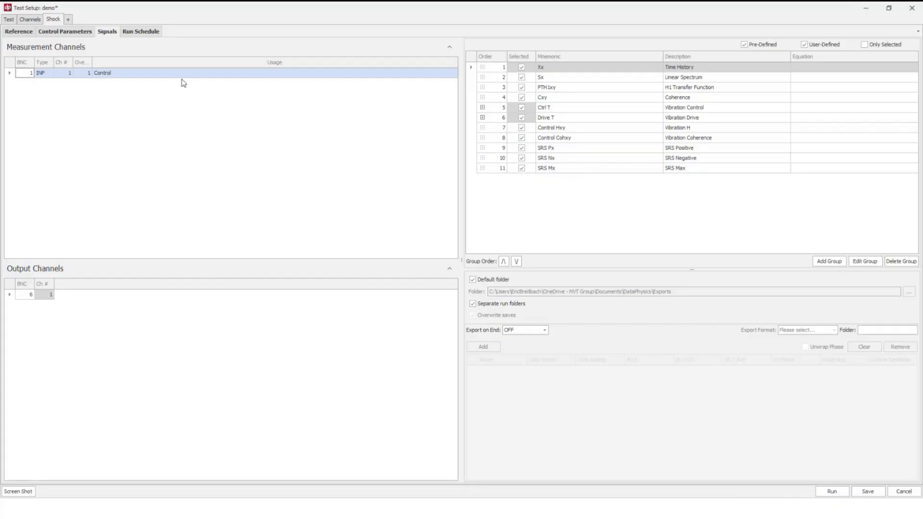
left_click(134, 32)
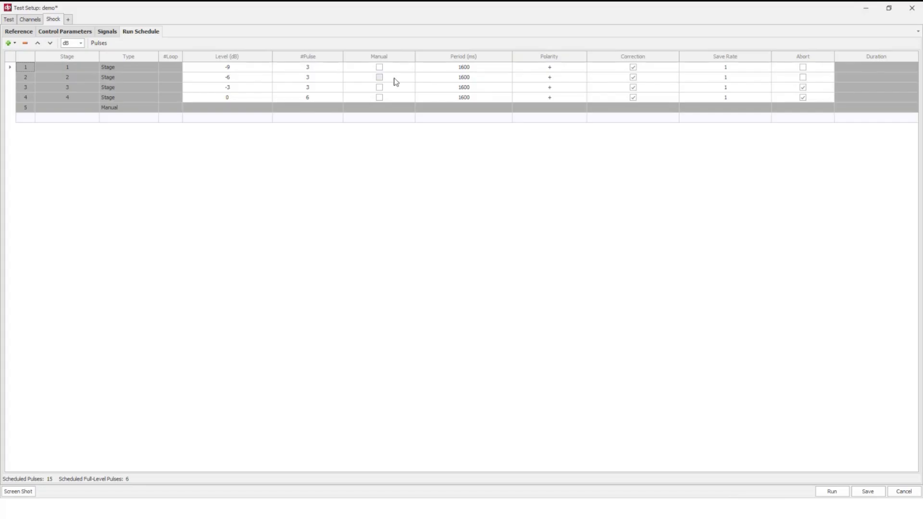
left_click(380, 97)
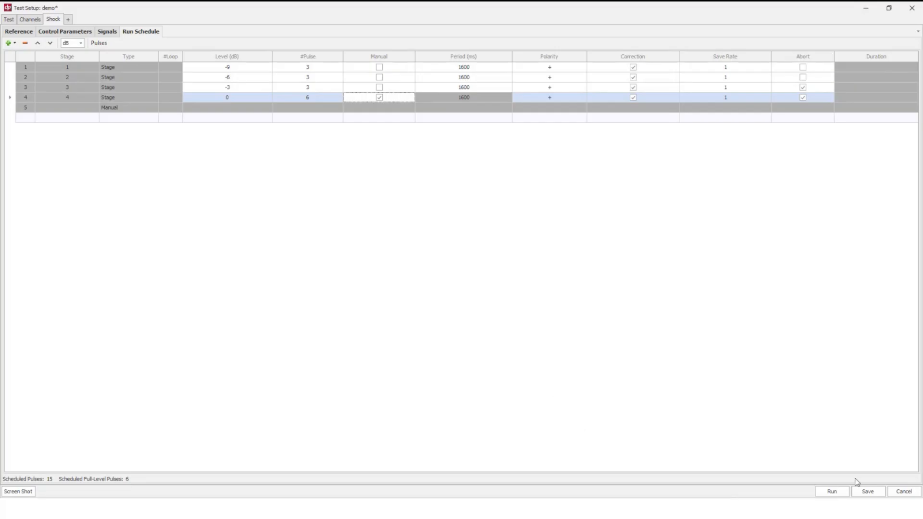
Step: Run the test setup under the name demo and initialize Run 00003 without a description
left_click(835, 491)
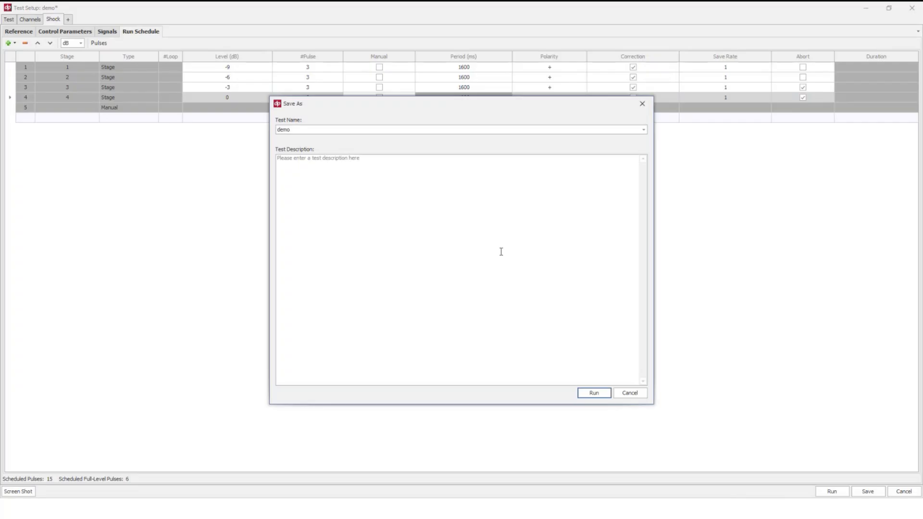
left_click(593, 395)
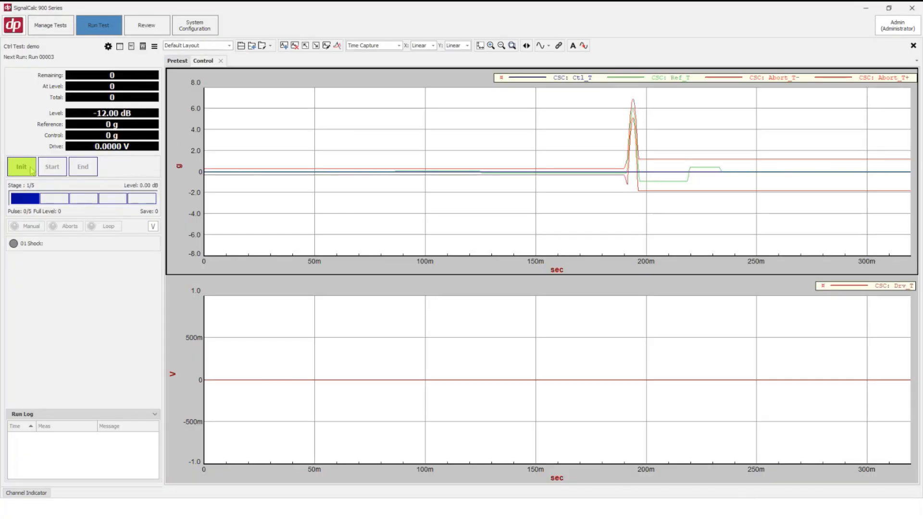
left_click(31, 169)
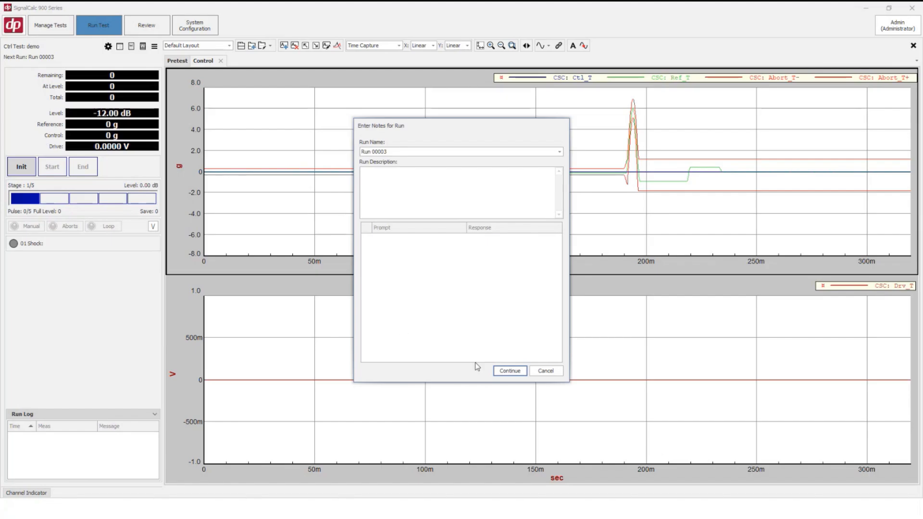
left_click(510, 371)
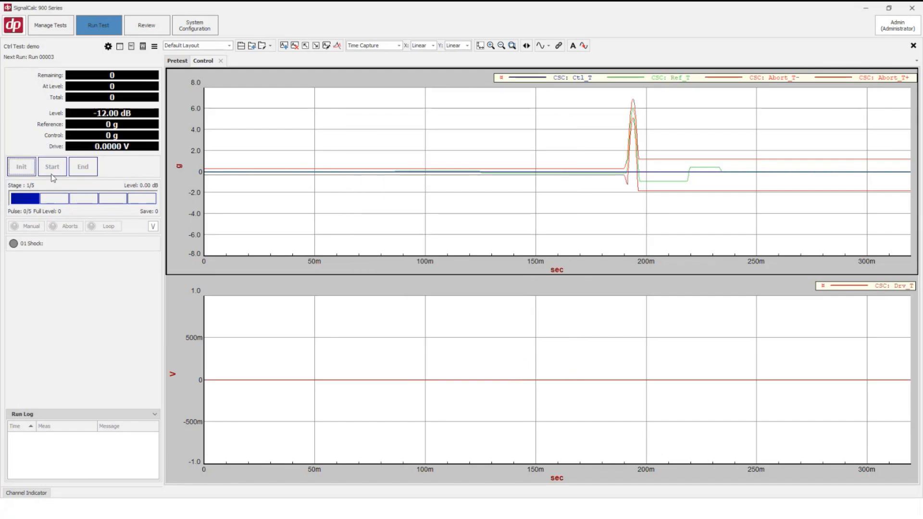
Step: Run the pretest and continue into the shock test, triggering a pulse manually at the full-level stage 4
left_click(53, 174)
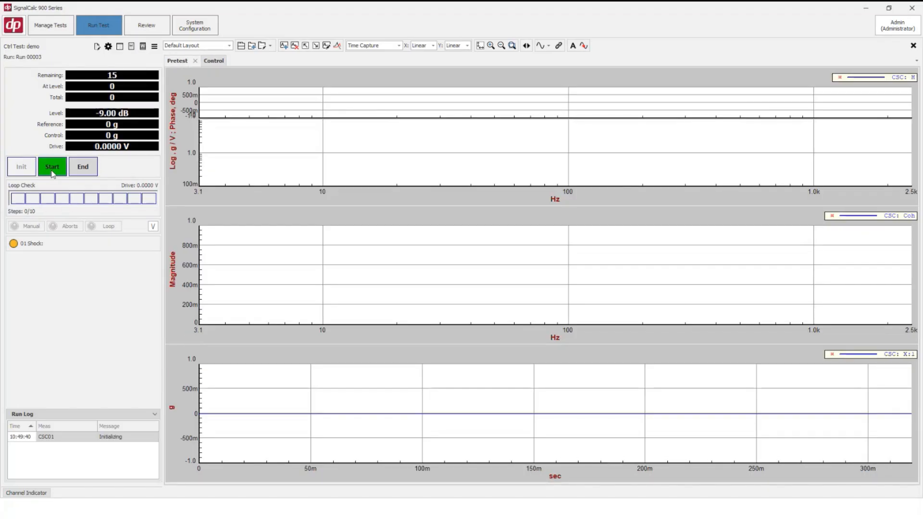
left_click(53, 171)
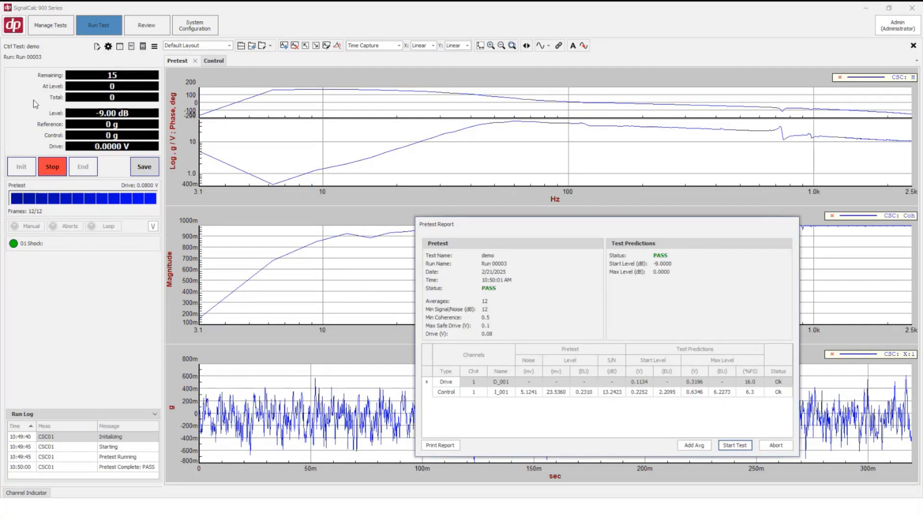
left_click(735, 445)
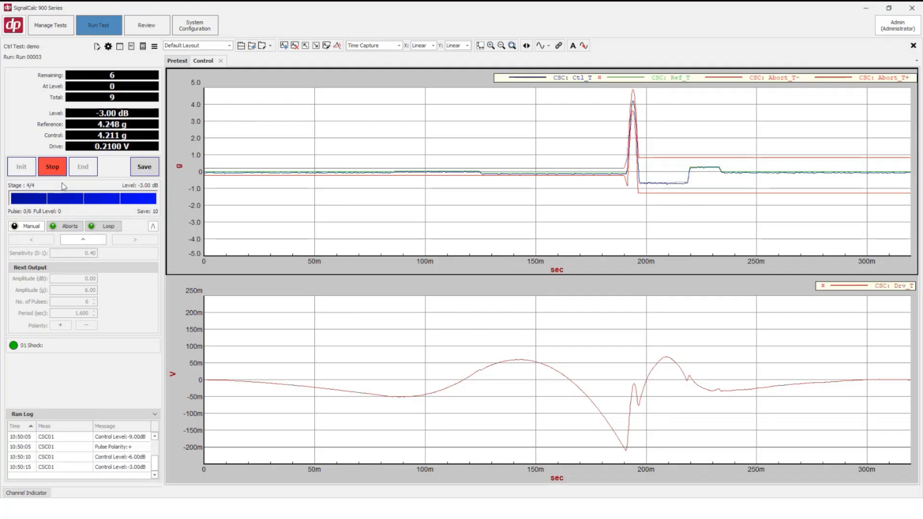
left_click(84, 244)
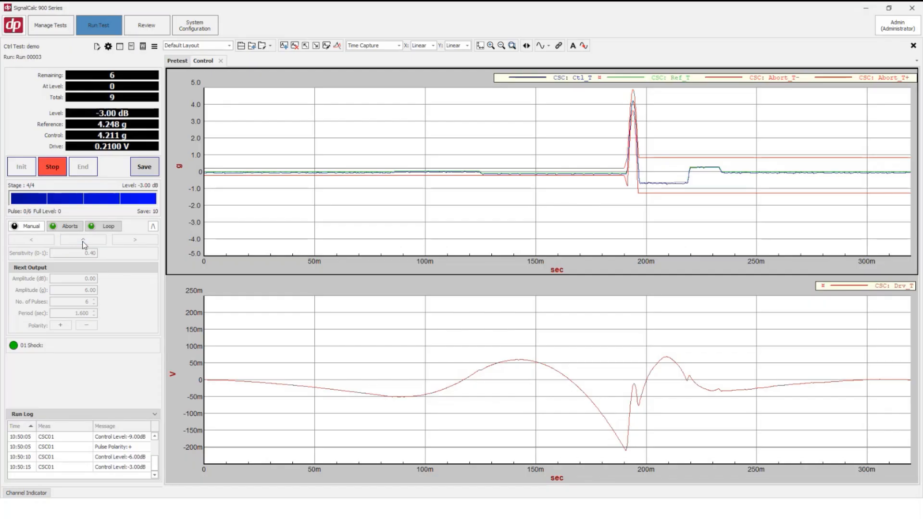